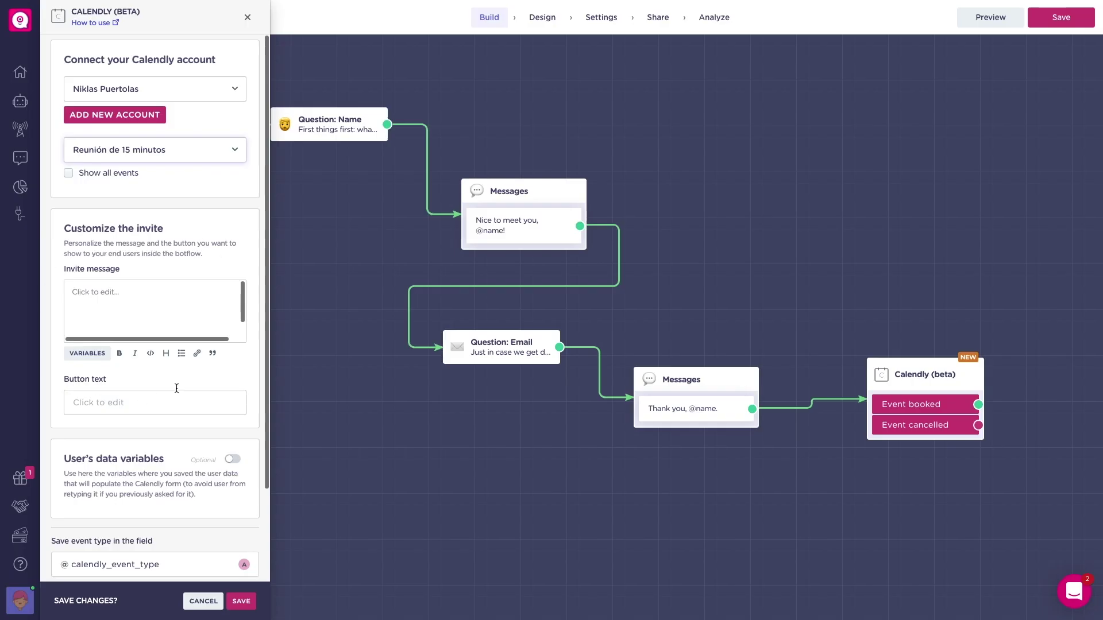
Write the Calendly invite message "Do you want to book a meeting?" and set its button text to "Yes!"
click(213, 332)
text(Do you want to book a meeting?)
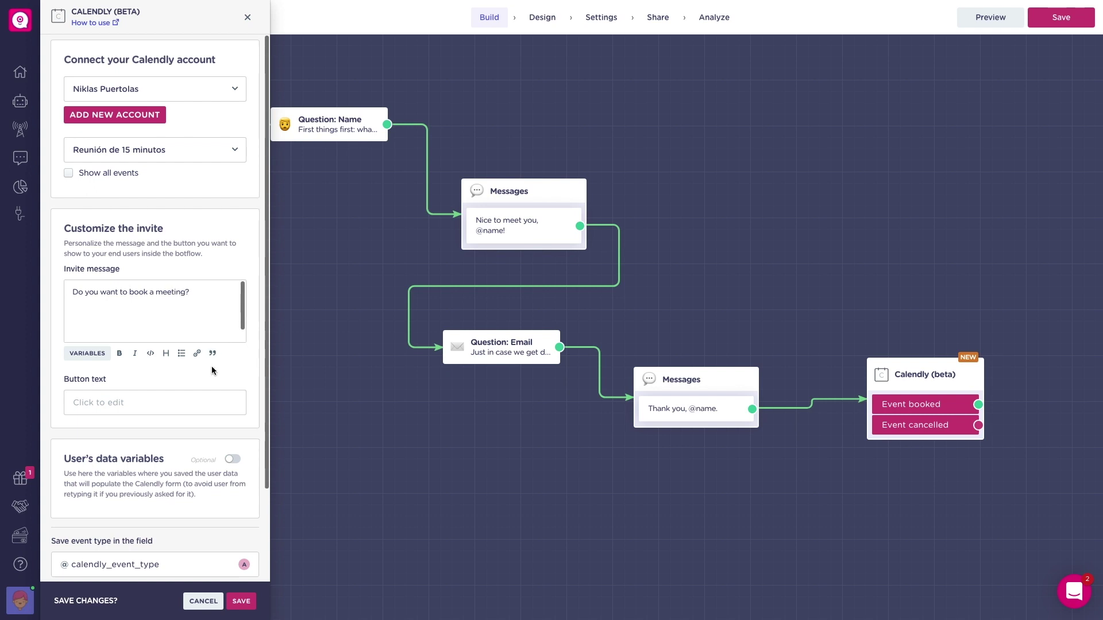
click(147, 402)
text(Yes!)
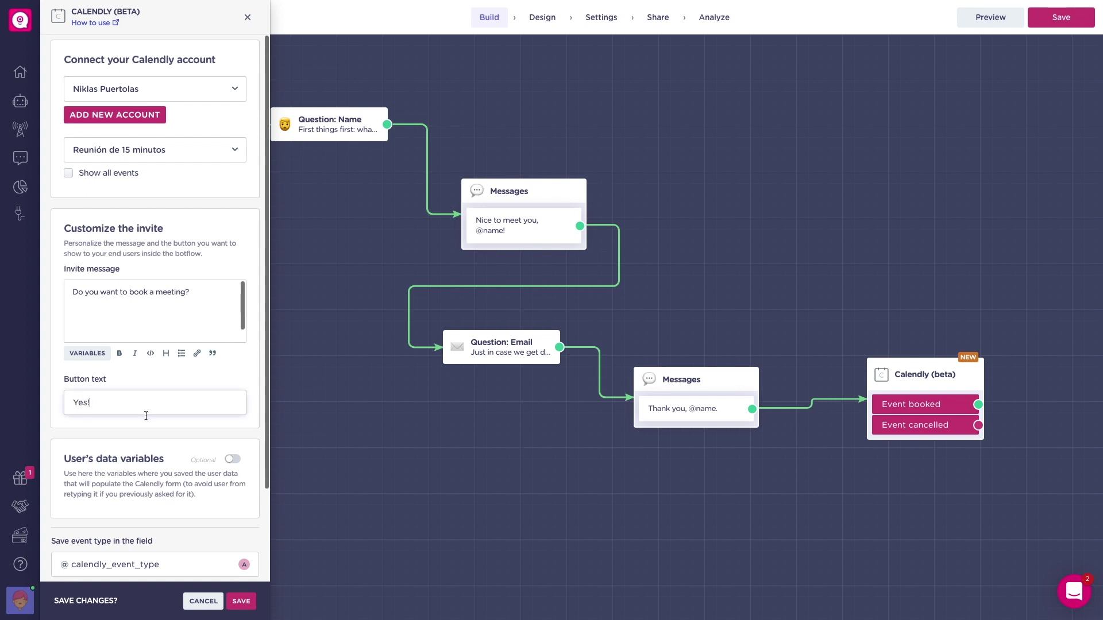
Enable the optional user's data variables for email and name in the Calendly block and review the fields for saving event data
scroll(157, 425, down, 2)
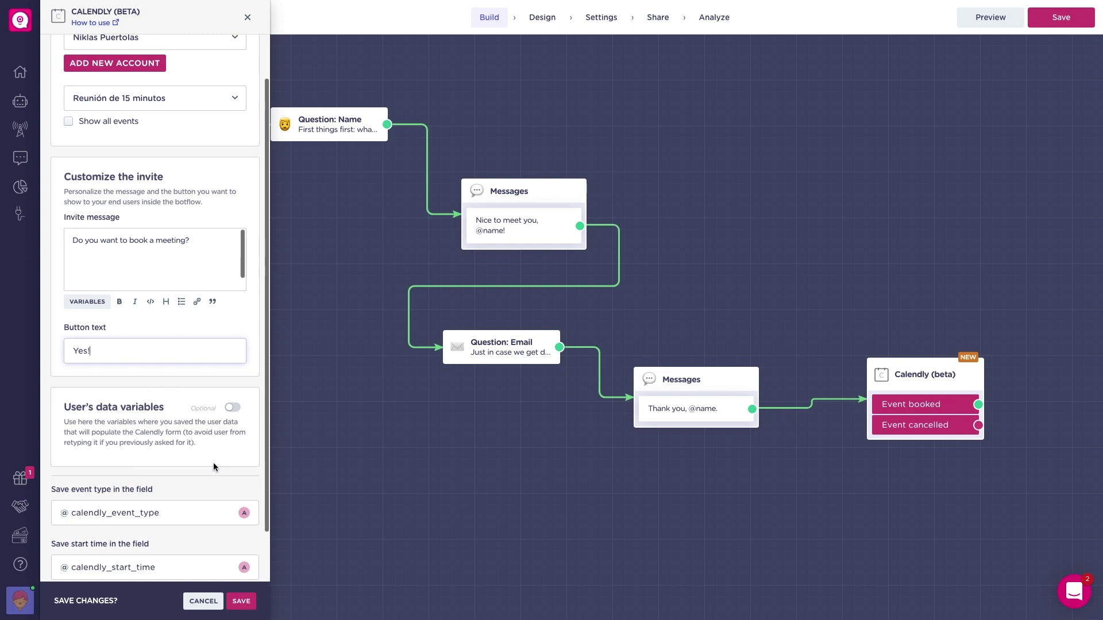
click(233, 408)
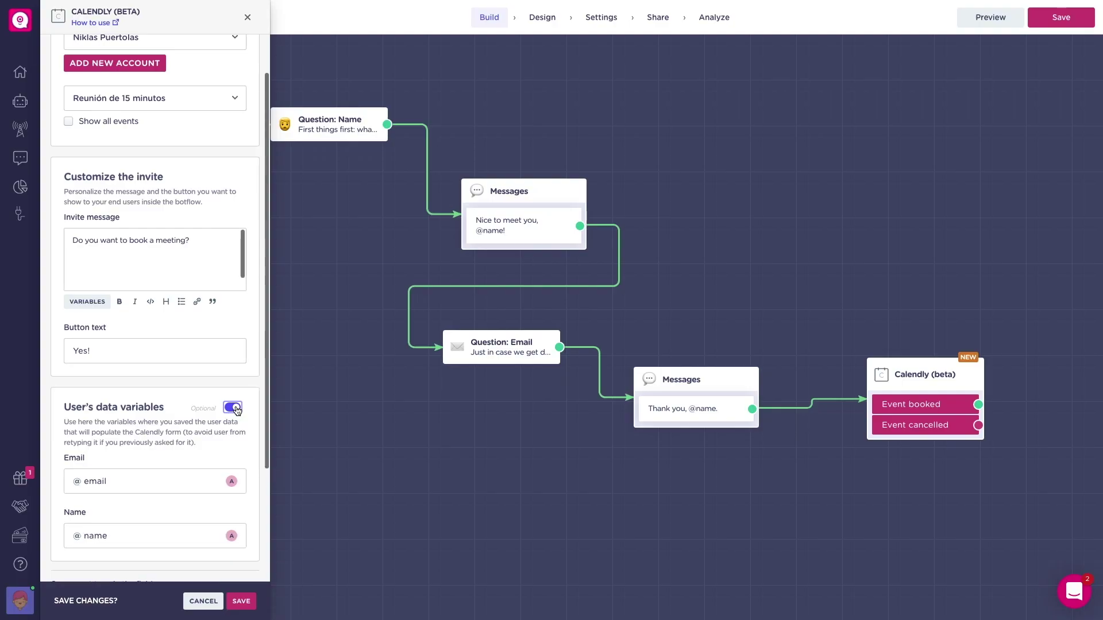
scroll(235, 410, down, 1)
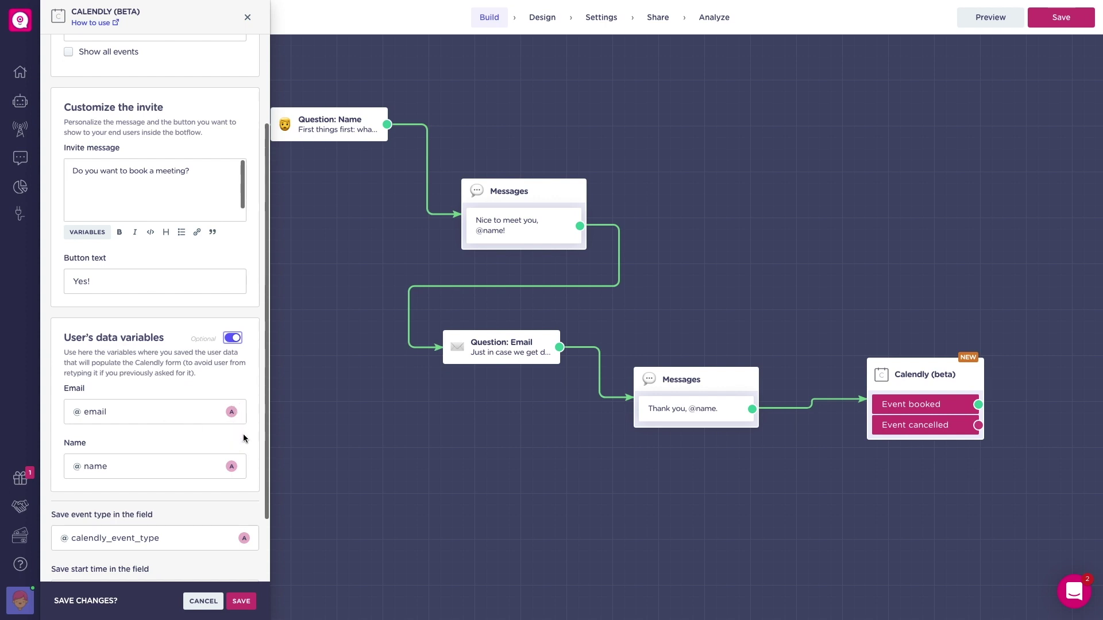
scroll(243, 433, down, 1)
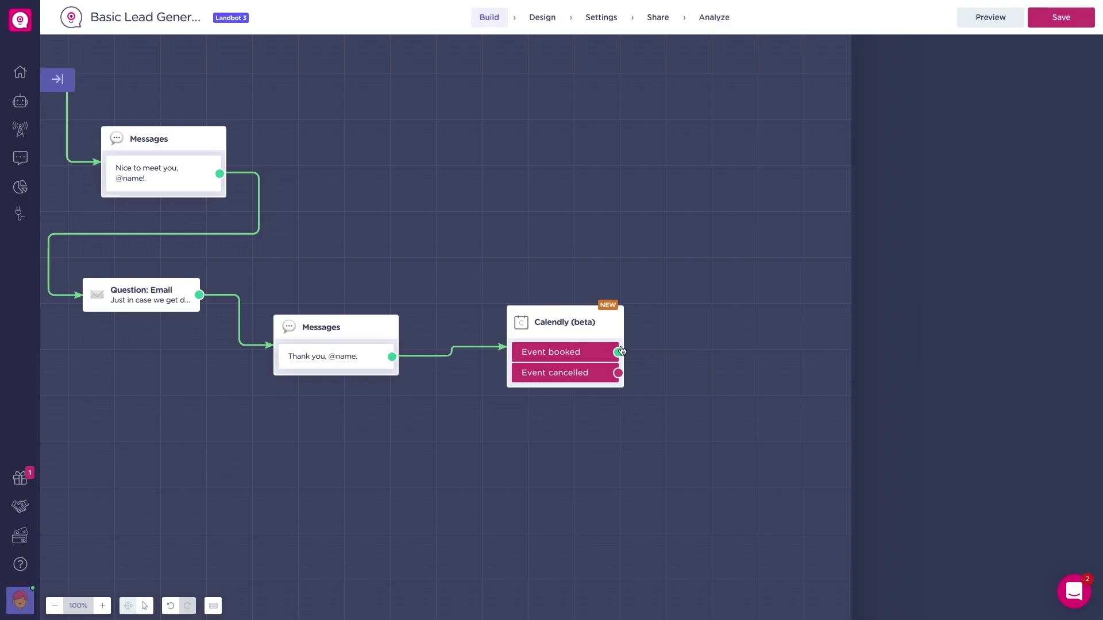
Add a Messages block after the Event booked output with the text "Thanks! See you soon!"
drag(618, 352, 678, 304)
text(me)
key(Return)
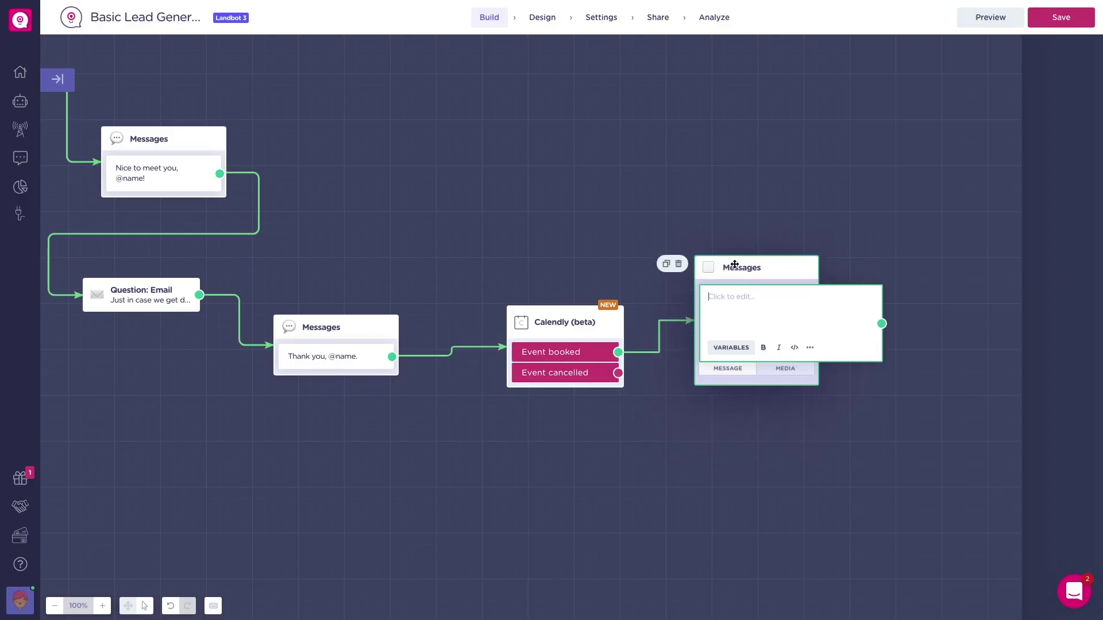
text(Thanks! See you soon)
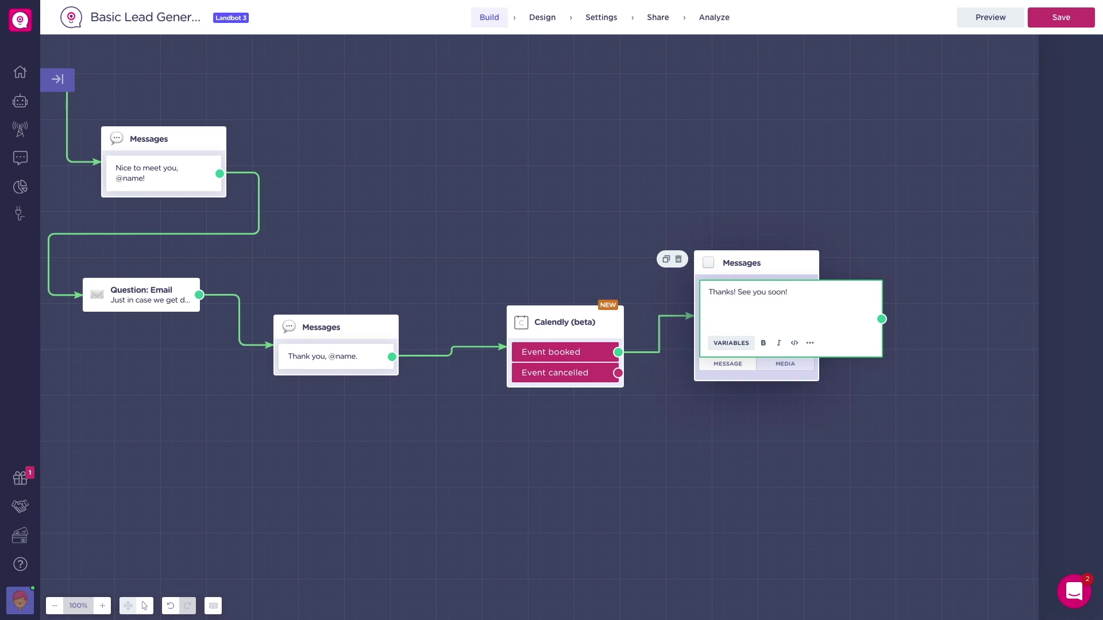
text(!)
click(737, 421)
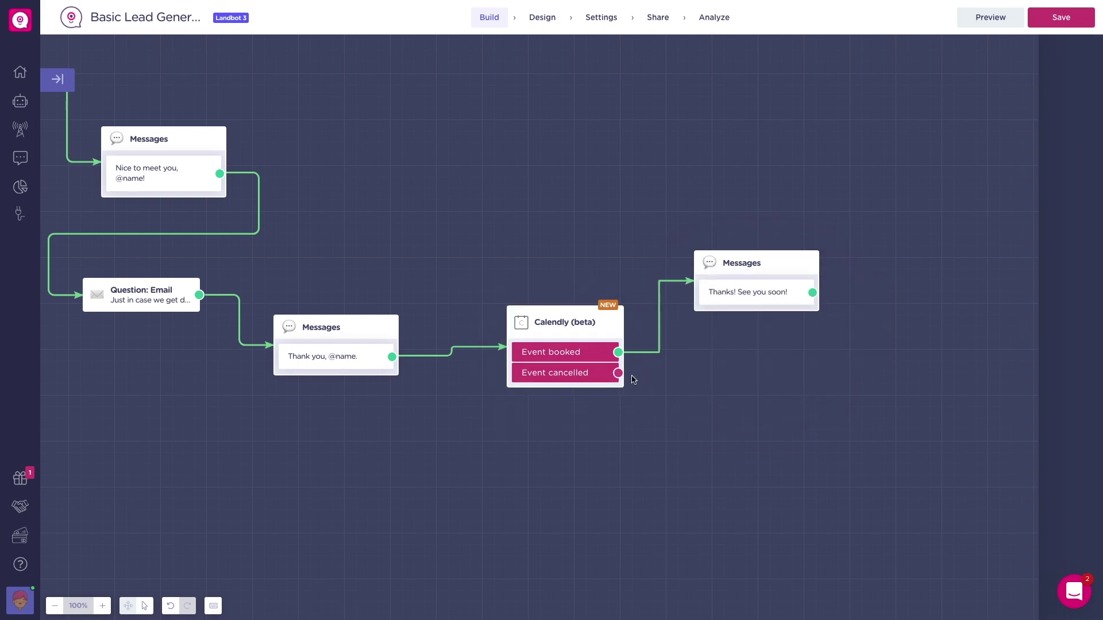
Add a Messages block after the Event cancelled output with the text "No worries! See you next time!"
drag(618, 372, 705, 426)
click(743, 469)
text(No wo)
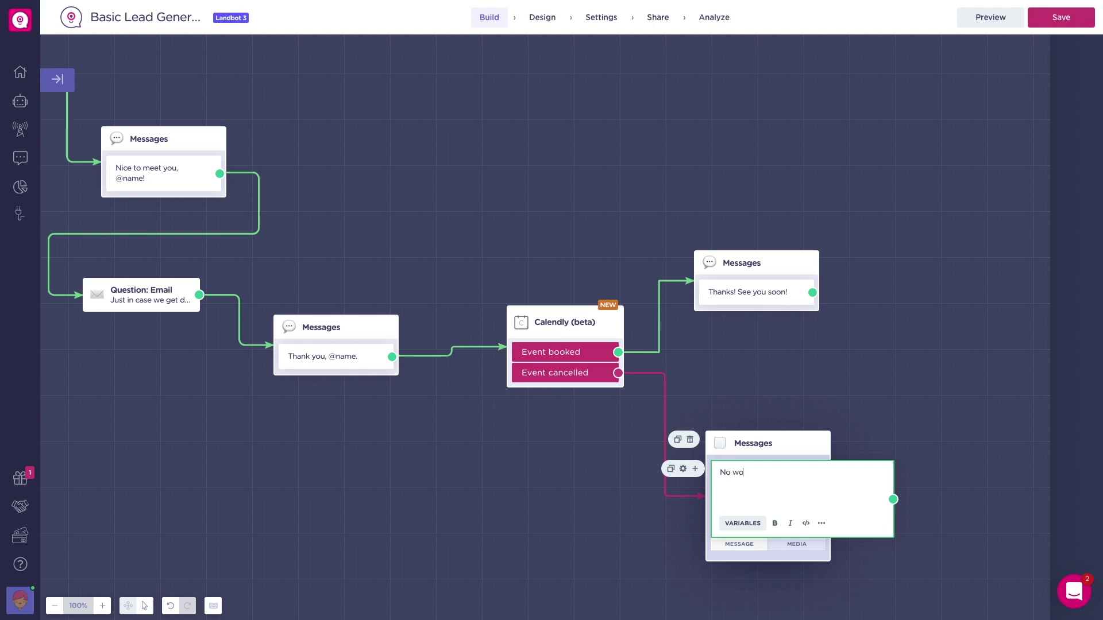
text(rries! See you next time!)
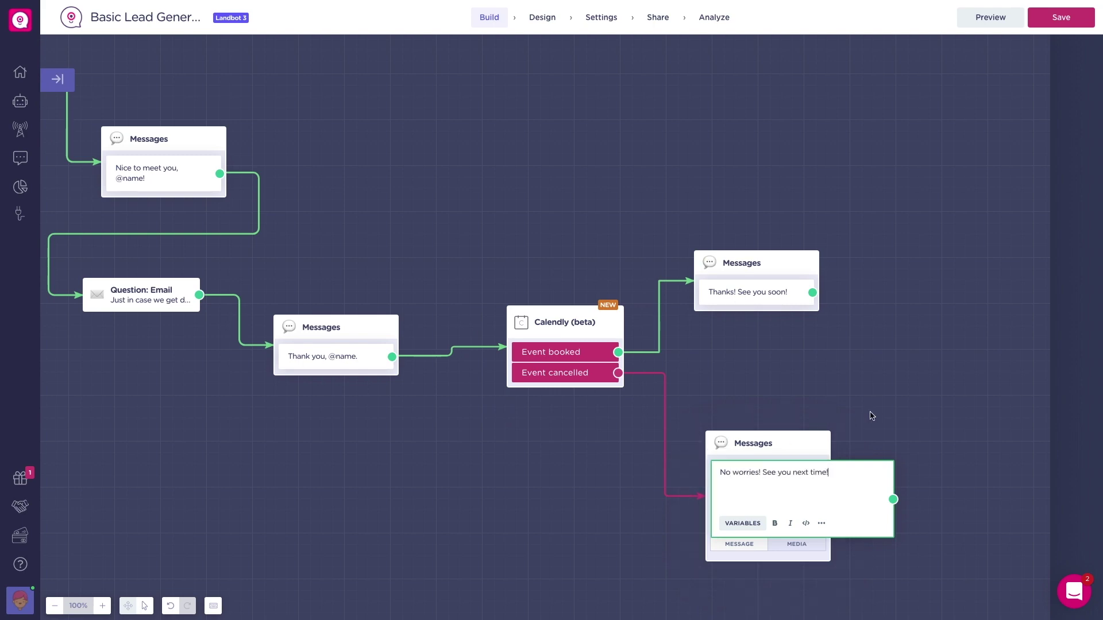
click(869, 413)
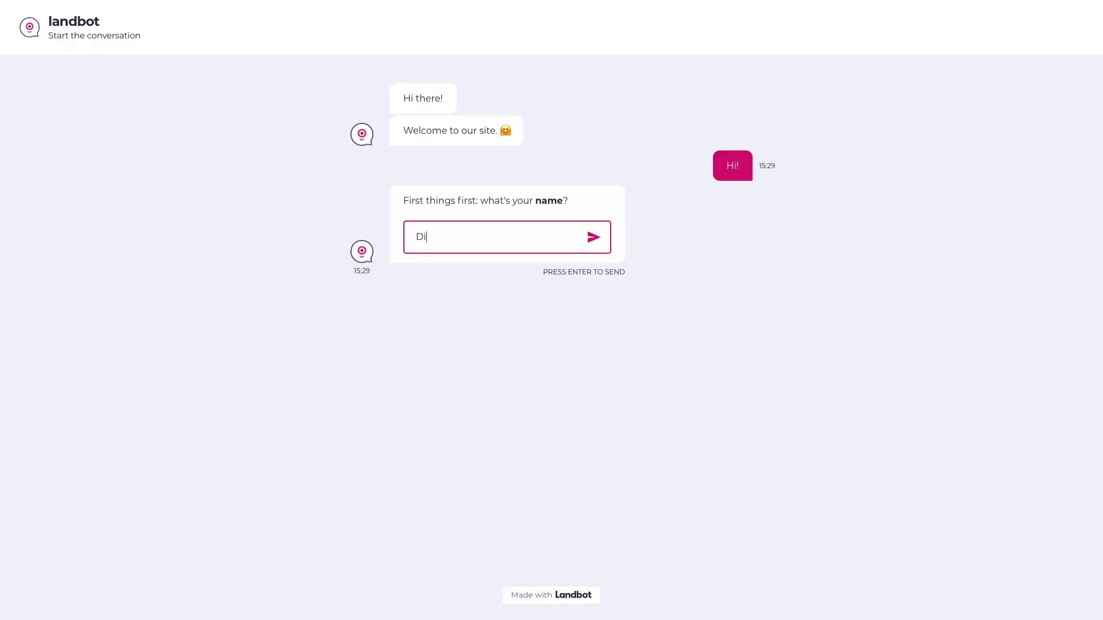
Answer the preview chat's questions by sending the visitor's name and email address
text(ly)
key(Return)
text(D)
key(Return)
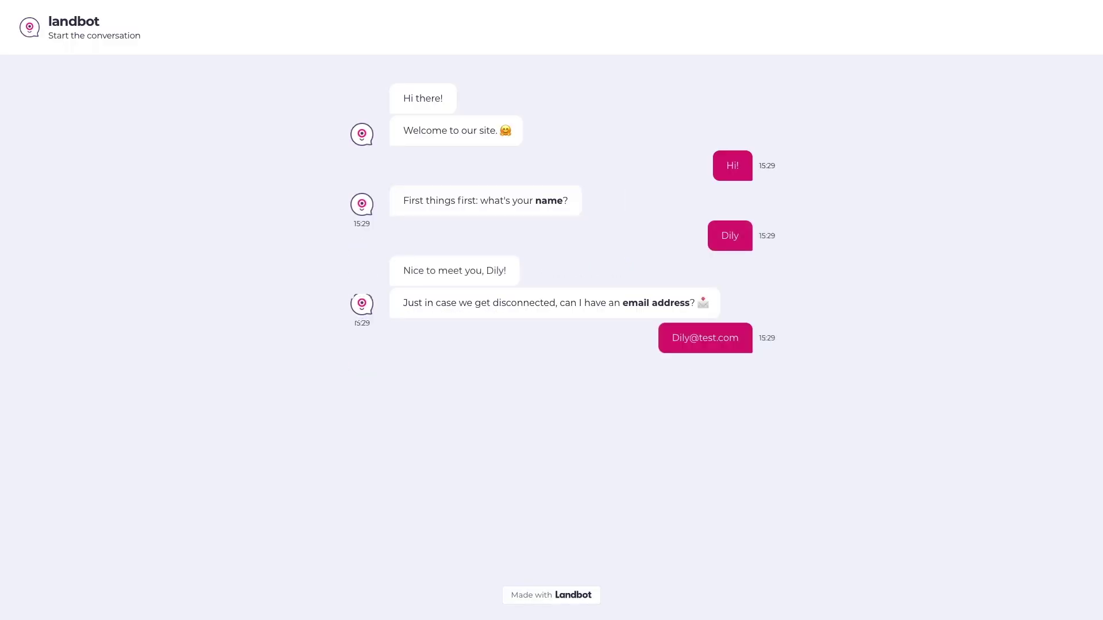
Accept the chat's meeting invite and book the 15-minute meeting for 10 February 2021 at 09:30
click(546, 438)
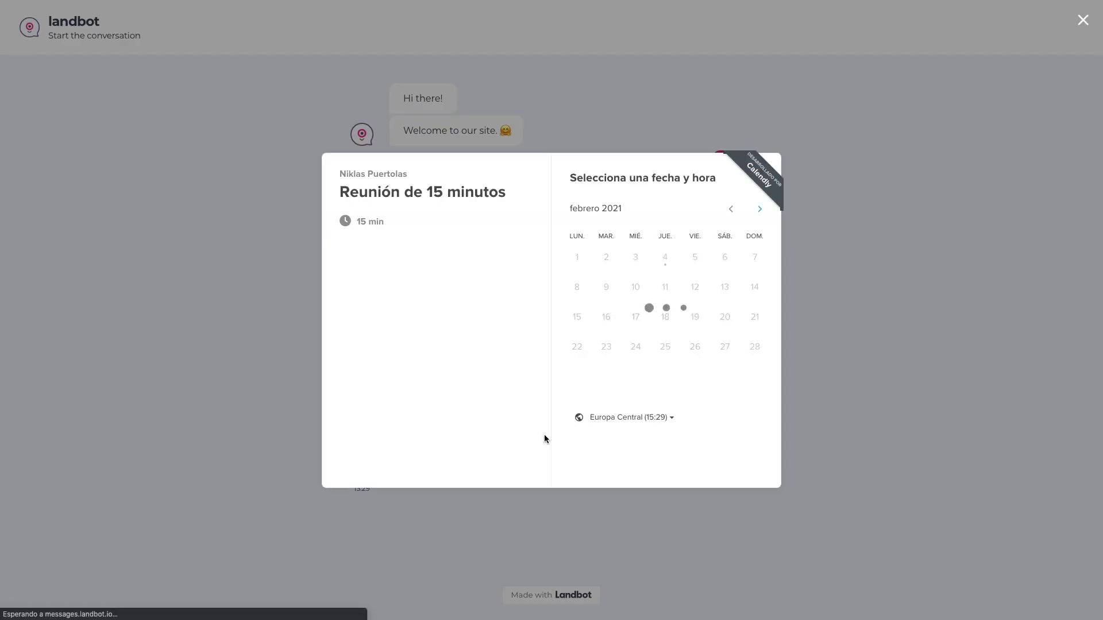
click(636, 290)
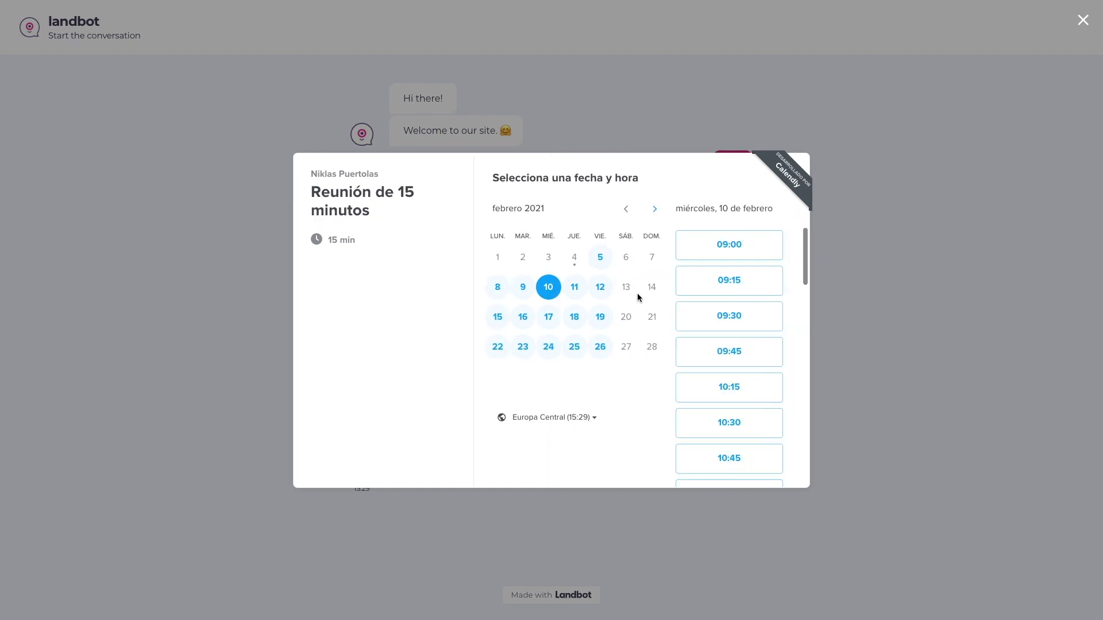
click(718, 318)
click(753, 317)
click(535, 433)
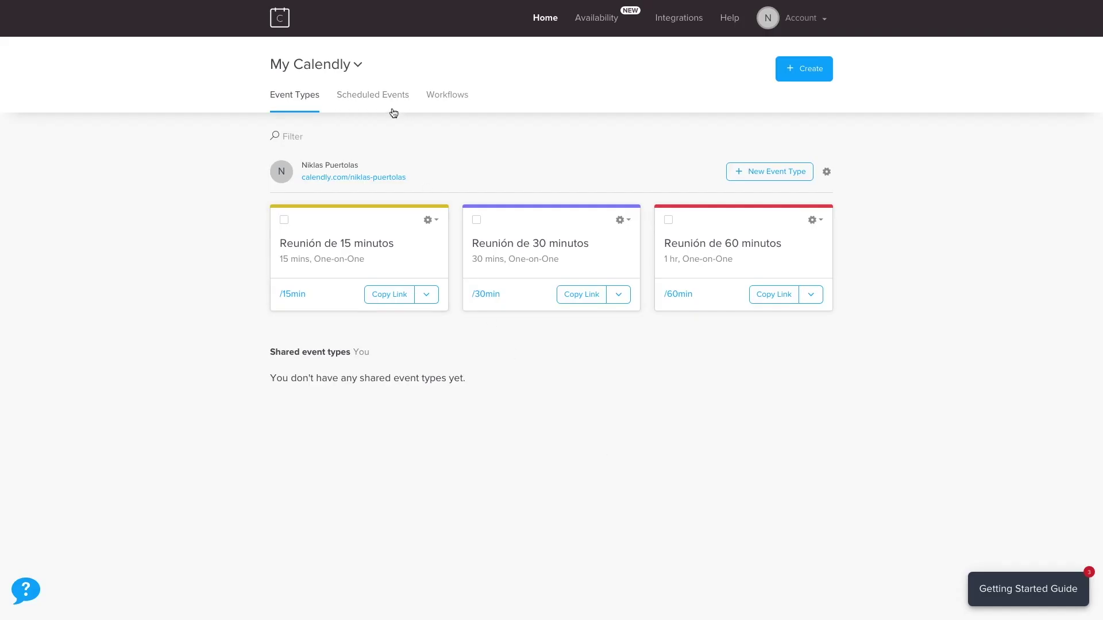
Switch to Calendly and check the booked meeting among the upcoming scheduled events
click(389, 106)
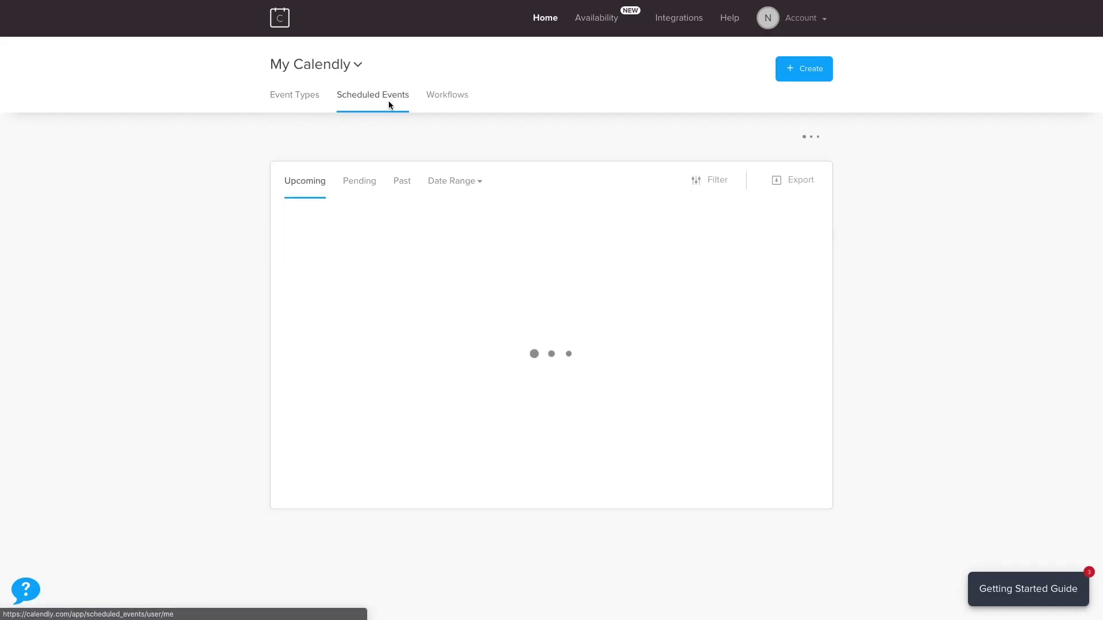
click(580, 259)
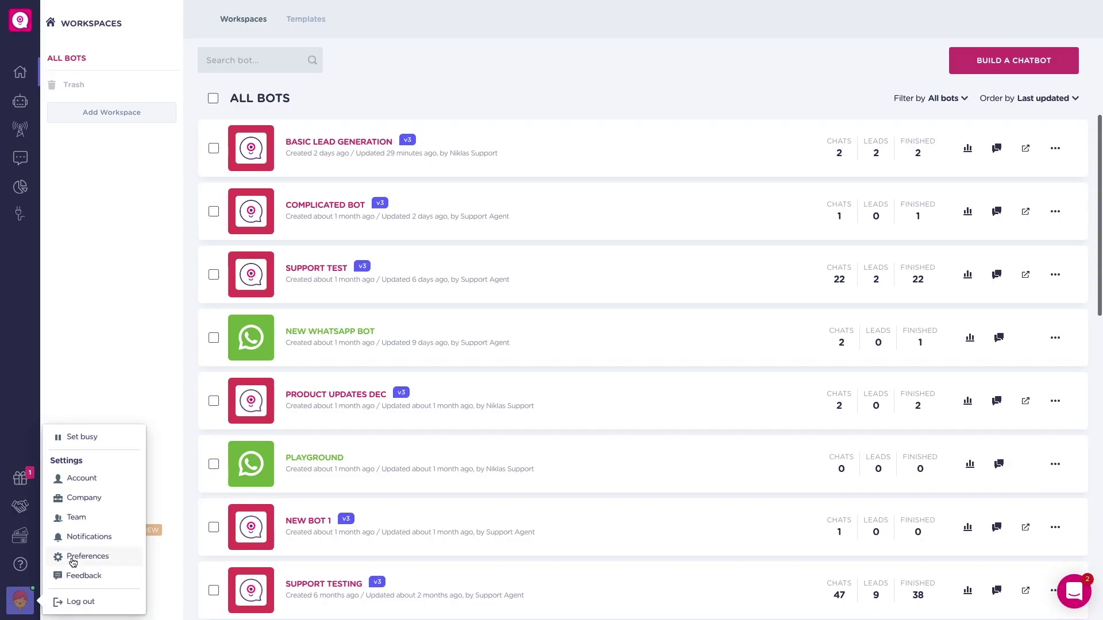
click(71, 557)
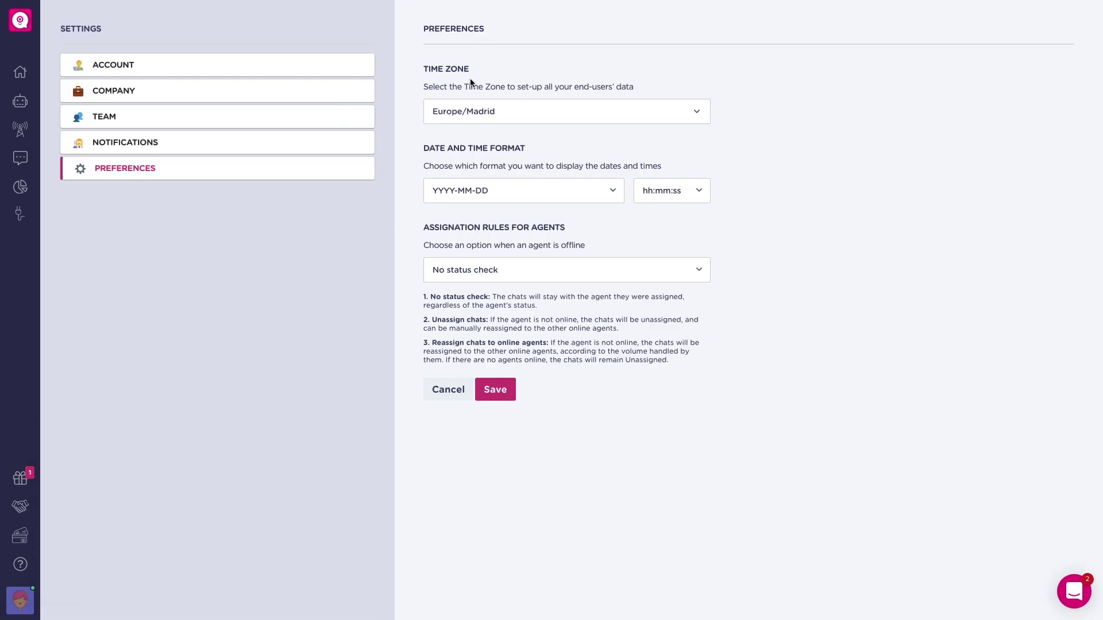
click(503, 114)
scroll(476, 232, down, 2)
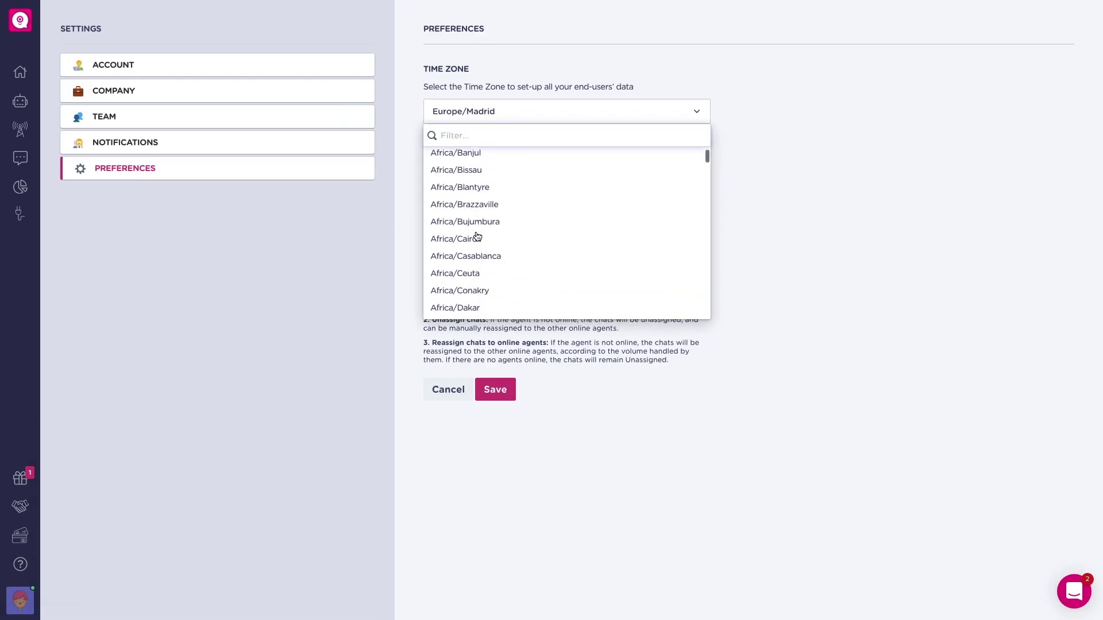
click(398, 257)
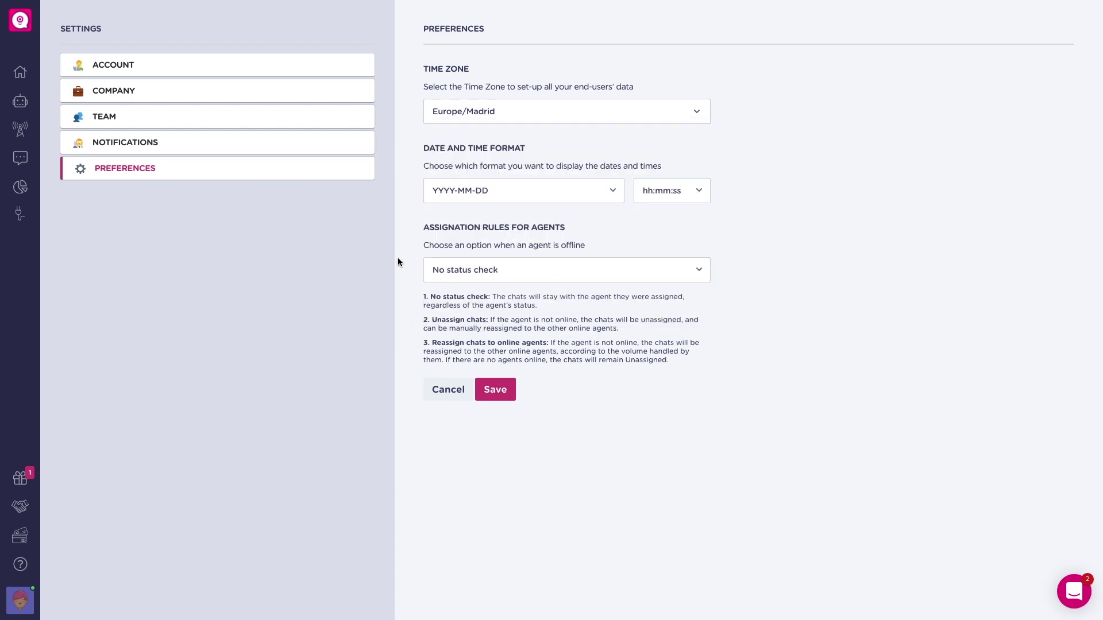
Set the date format to DD-MM-YYYY and the time format to hh:mm, and view the support test bot's users data
click(468, 199)
click(472, 168)
click(669, 191)
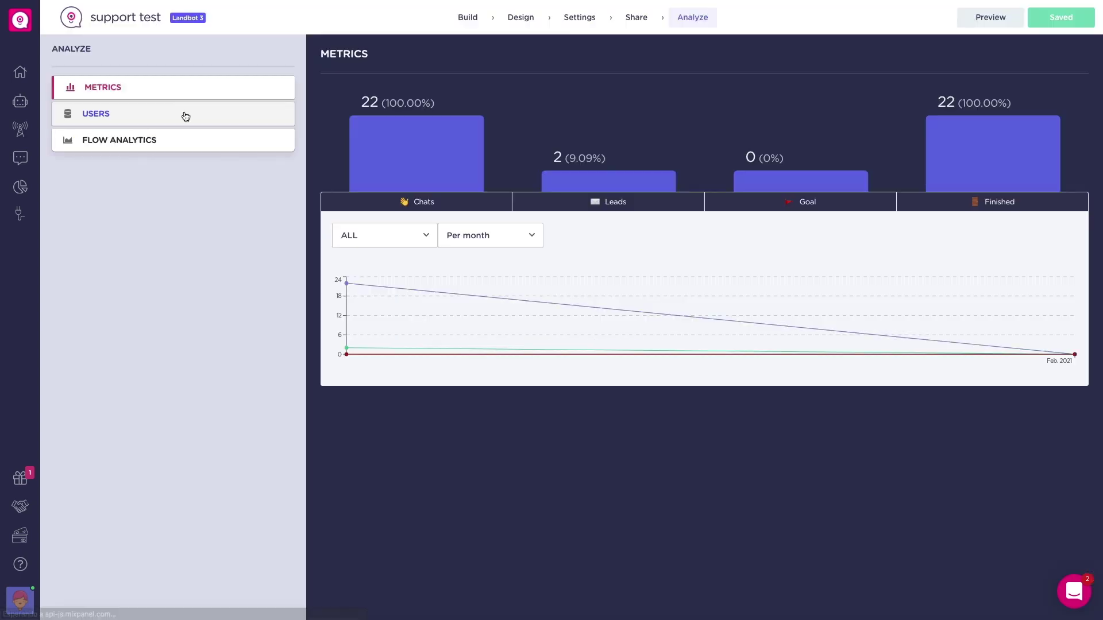
click(182, 114)
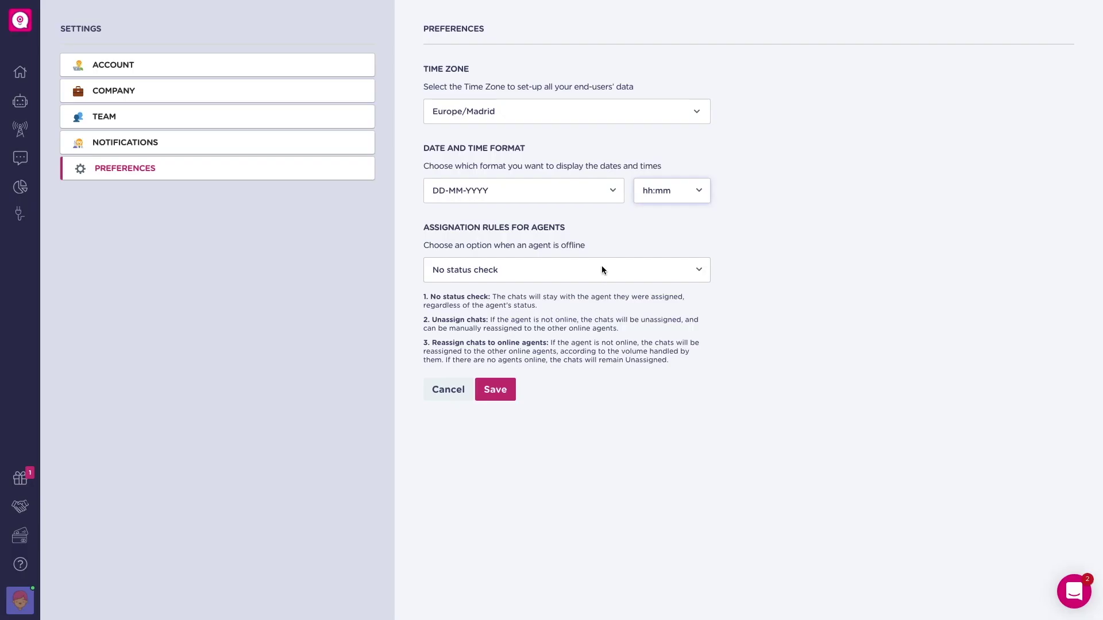
Examine the No status check option of the assignation rules for agents and highlight its description
click(601, 267)
click(487, 269)
drag(419, 295, 533, 313)
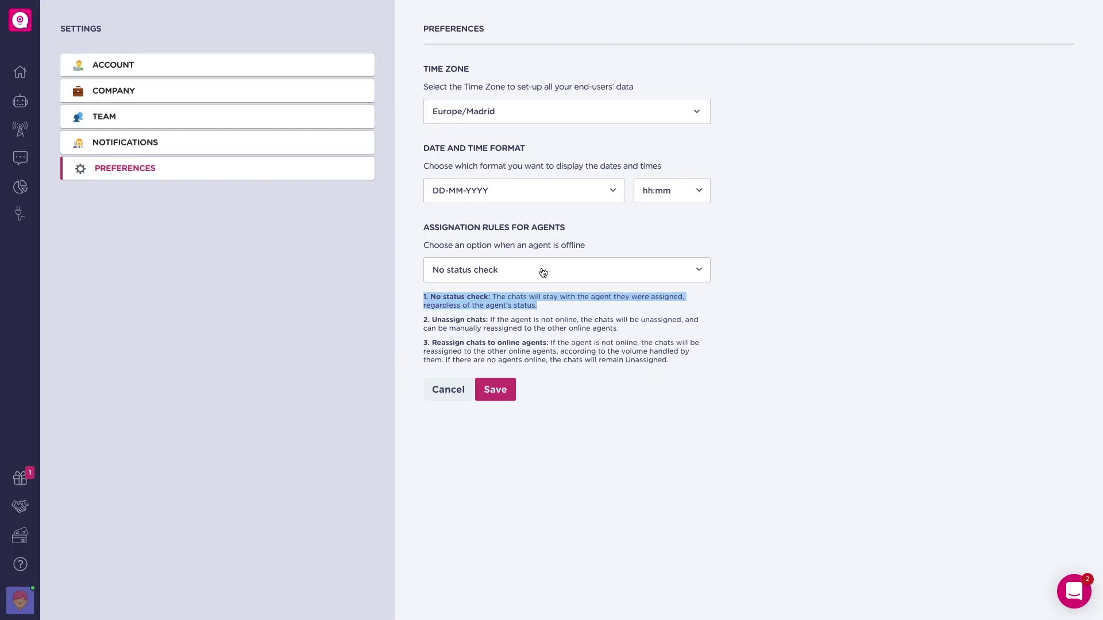
Set the assignation rule for offline agents to Unassign chats and highlight that rule's description
click(541, 270)
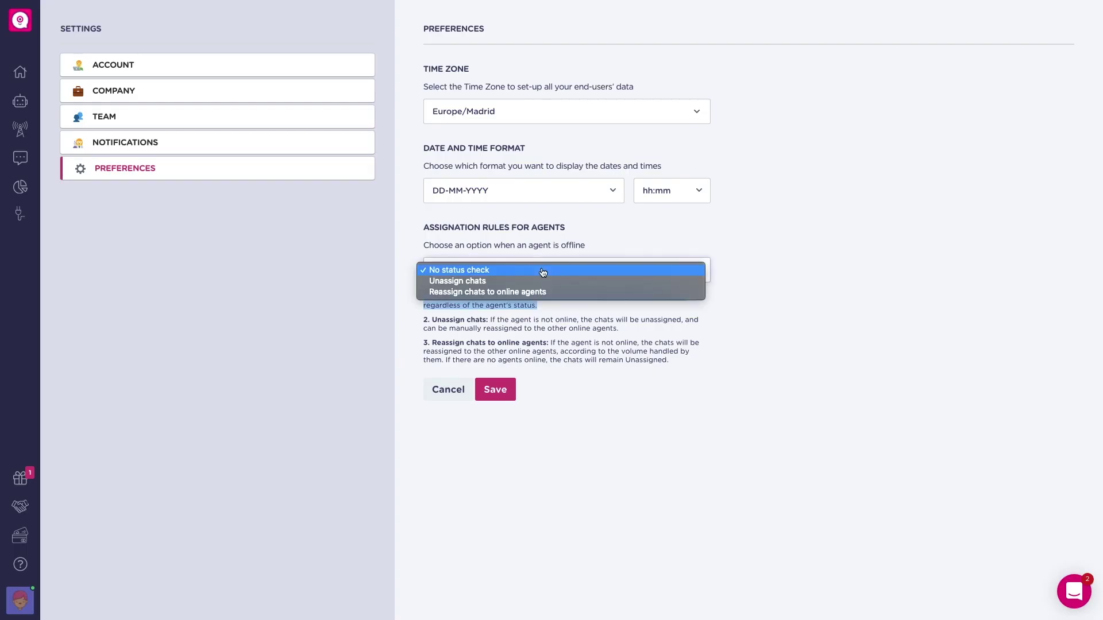
click(531, 285)
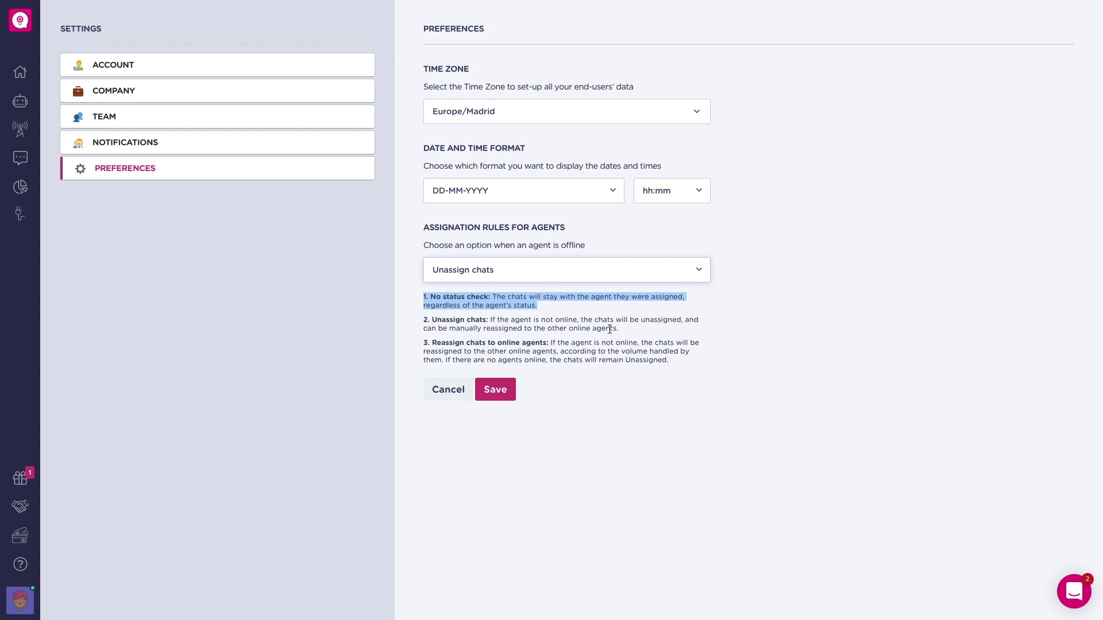
drag(619, 328, 443, 322)
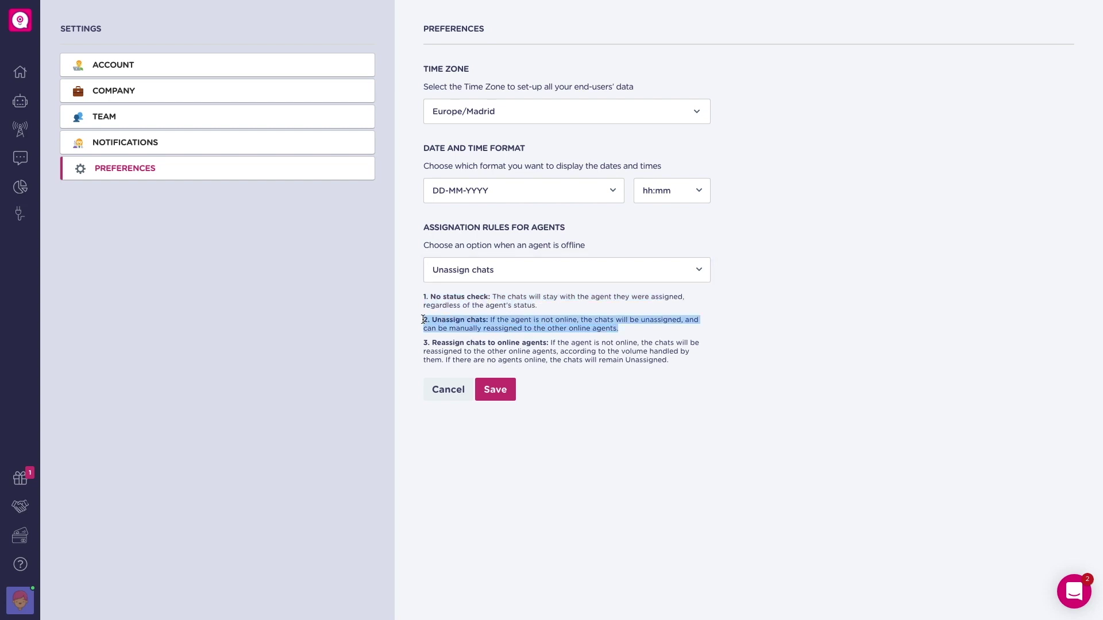
Set the assignation rule for offline agents to Reassign chats to online agents and highlight that rule's description
click(471, 272)
click(468, 282)
drag(425, 343, 692, 365)
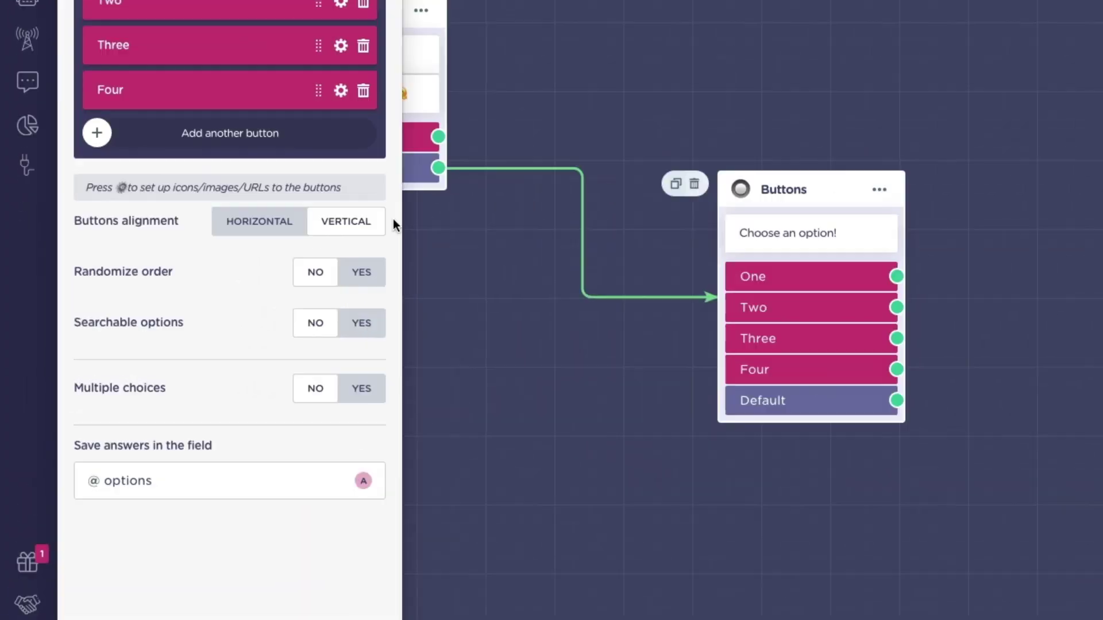
Set the Buttons block to horizontal alignment with randomized order, and start the preview chat with "Hi!"
click(274, 220)
click(355, 267)
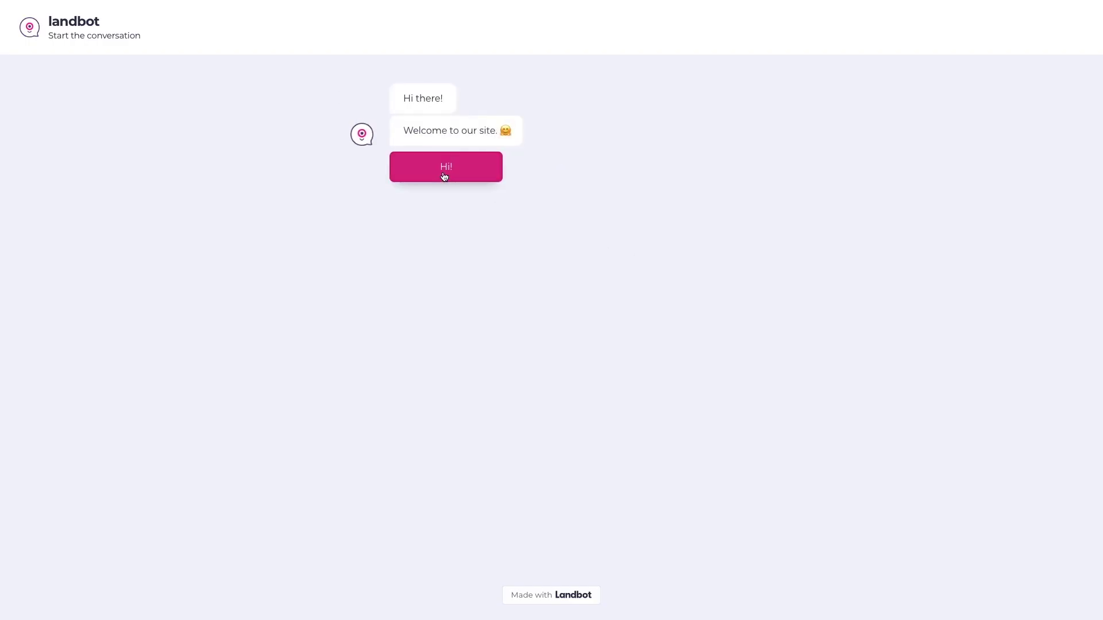
click(445, 176)
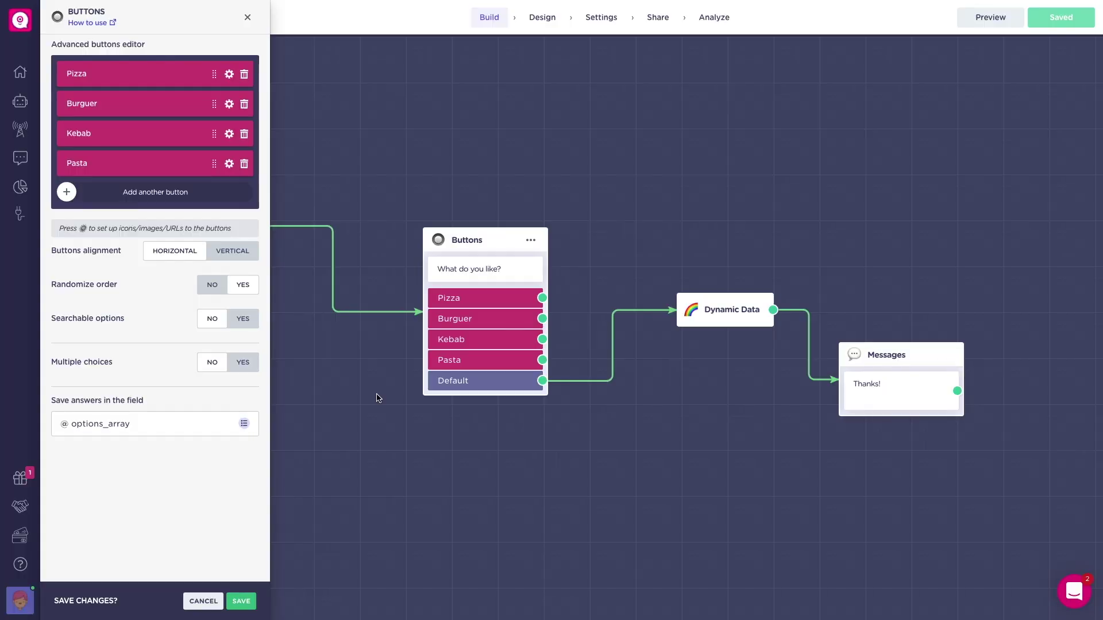
Enable multiple choices for the food Buttons block with min/max limits: minimum 1 and maximum All options
click(243, 361)
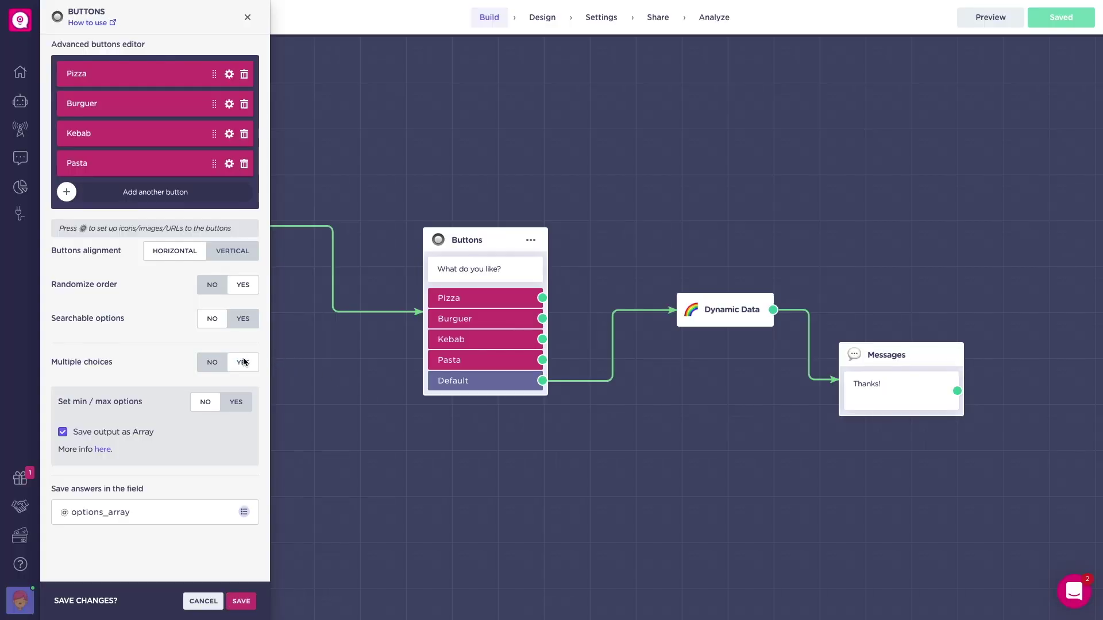
click(235, 402)
click(230, 454)
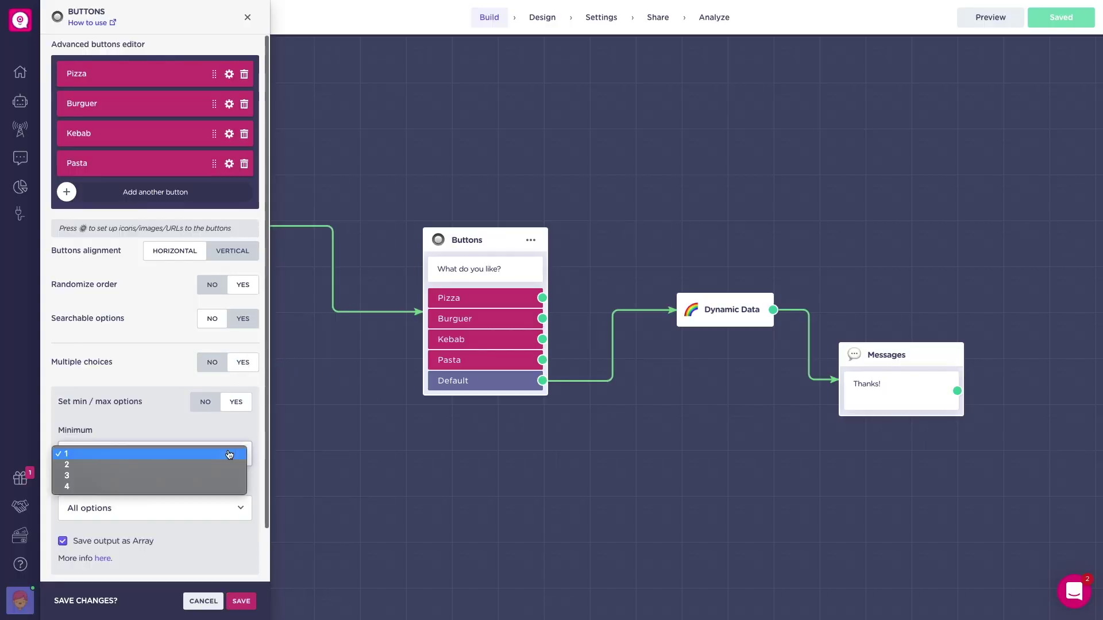
click(184, 457)
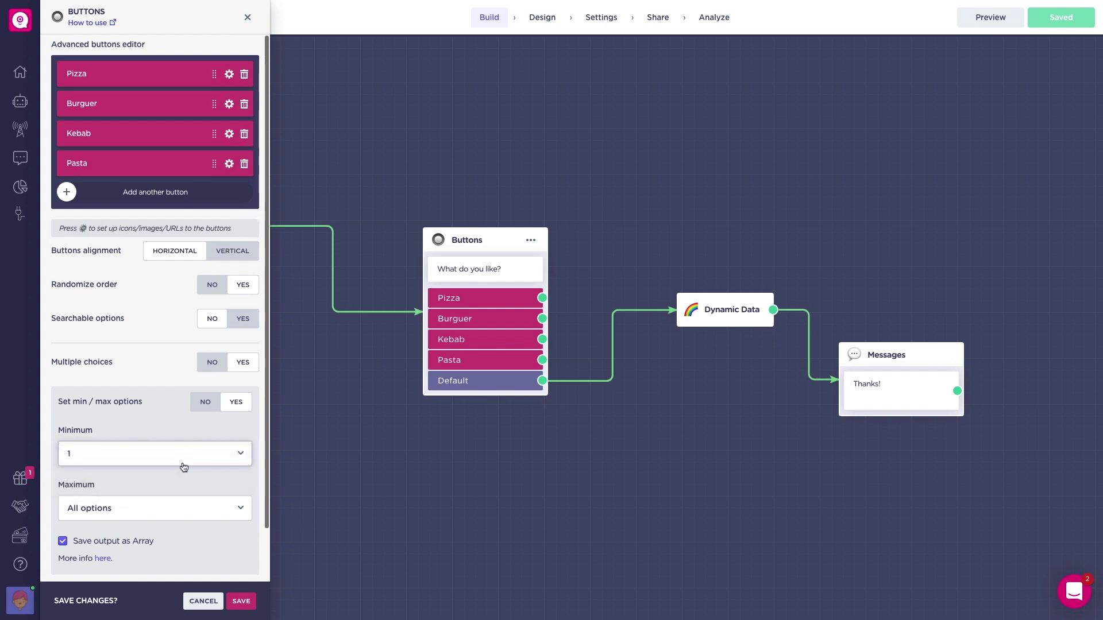
click(176, 508)
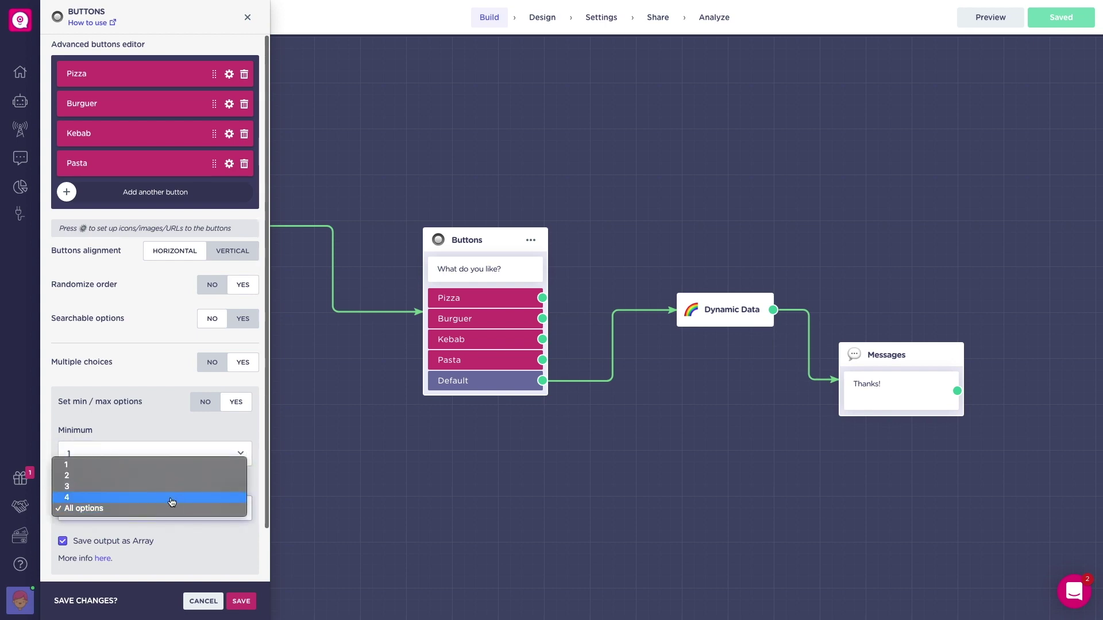
click(168, 508)
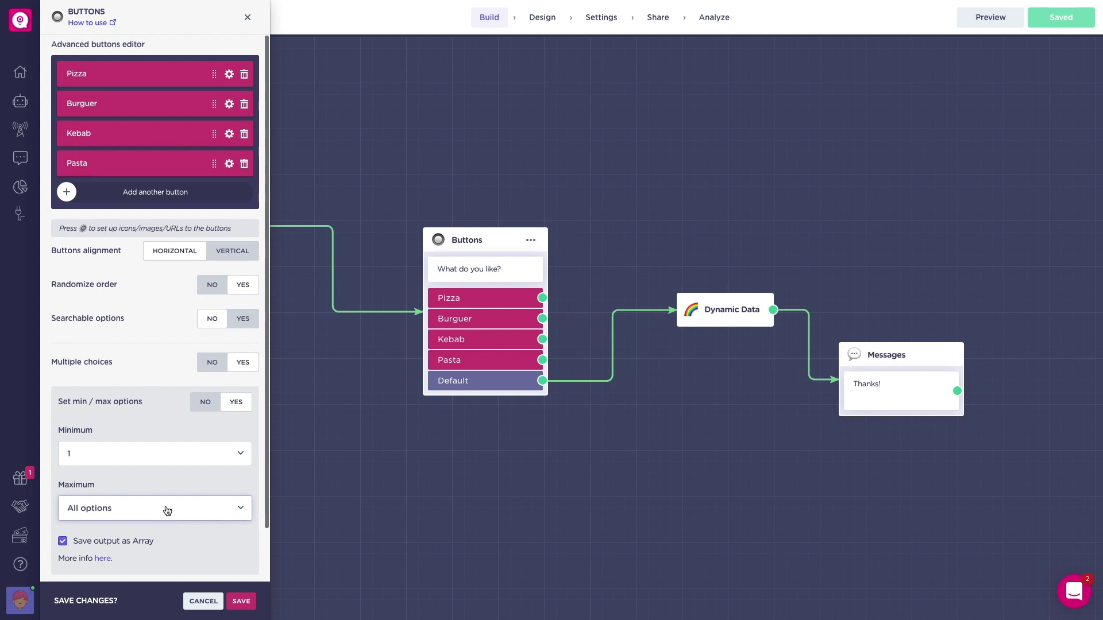
Keep the food Buttons block's output saved as an array in the options_array field and save the block
click(62, 541)
click(62, 541)
scroll(175, 546, down, 1)
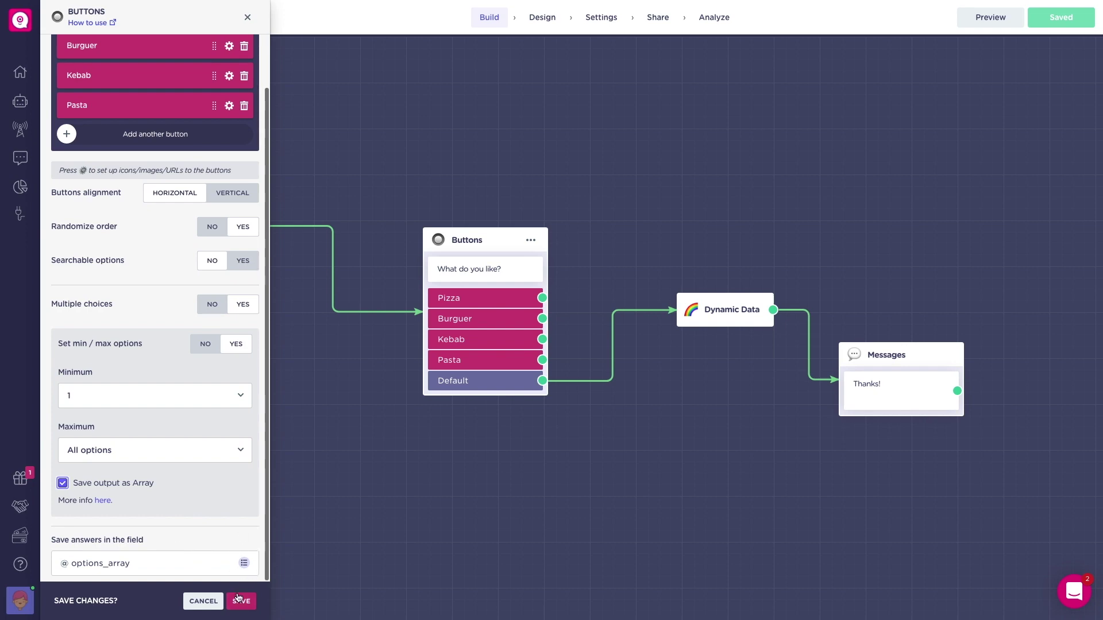
click(236, 596)
Answer the preview chat's greeting with "Hi!" and submit Kebab and Burguer as the food choices
click(712, 319)
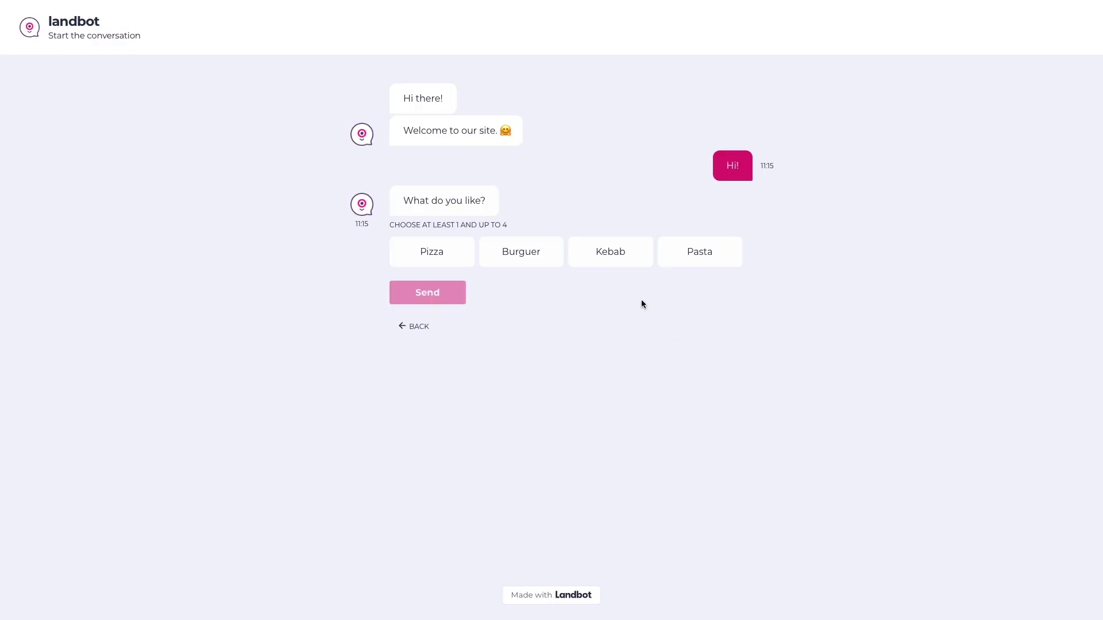
click(611, 251)
click(545, 251)
click(428, 291)
click(472, 334)
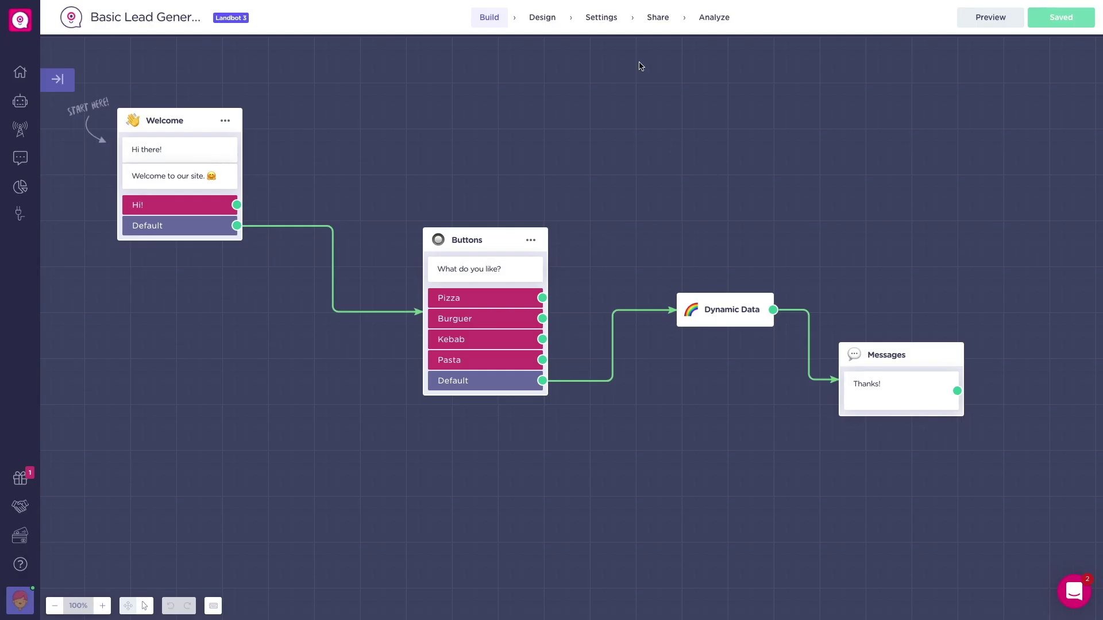
Open the custom system messages in the bot's settings and turn on customization of the Help texts
click(601, 17)
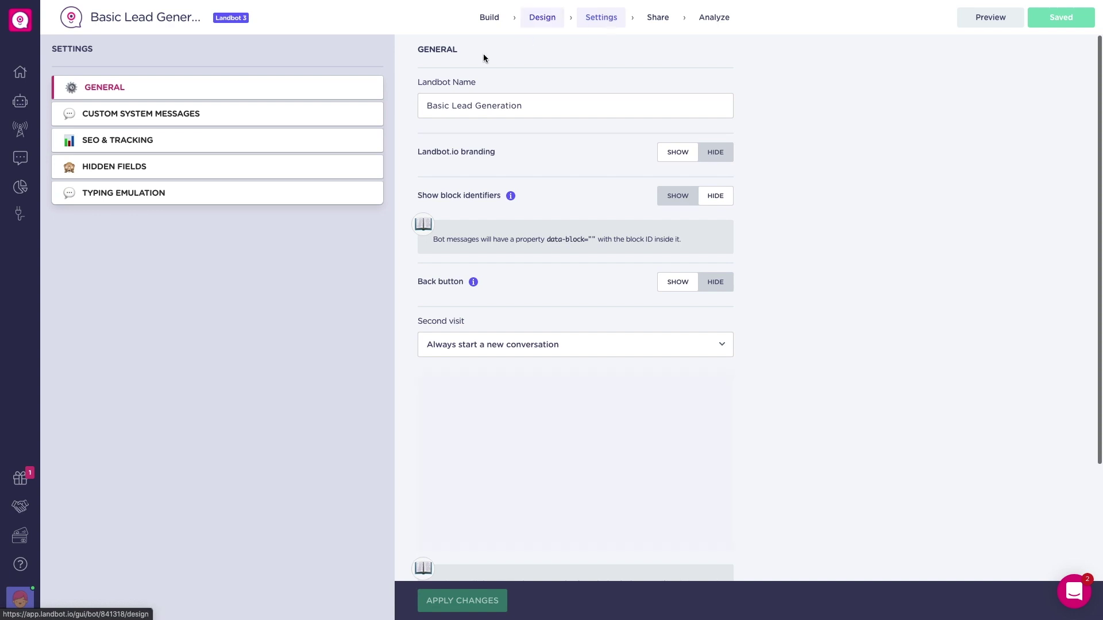
click(333, 117)
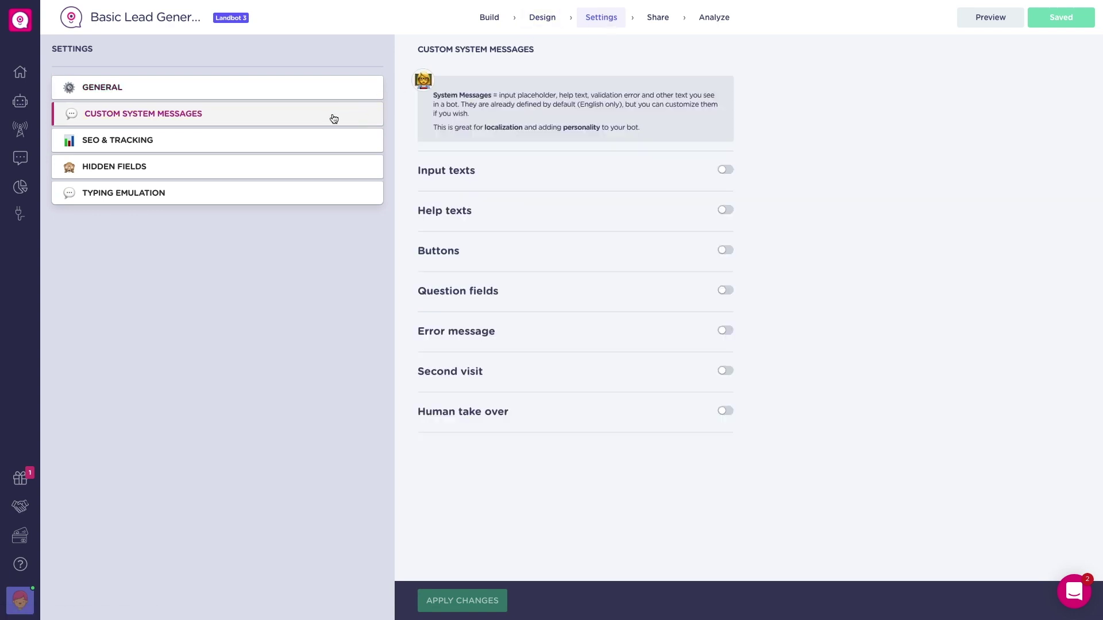
click(723, 211)
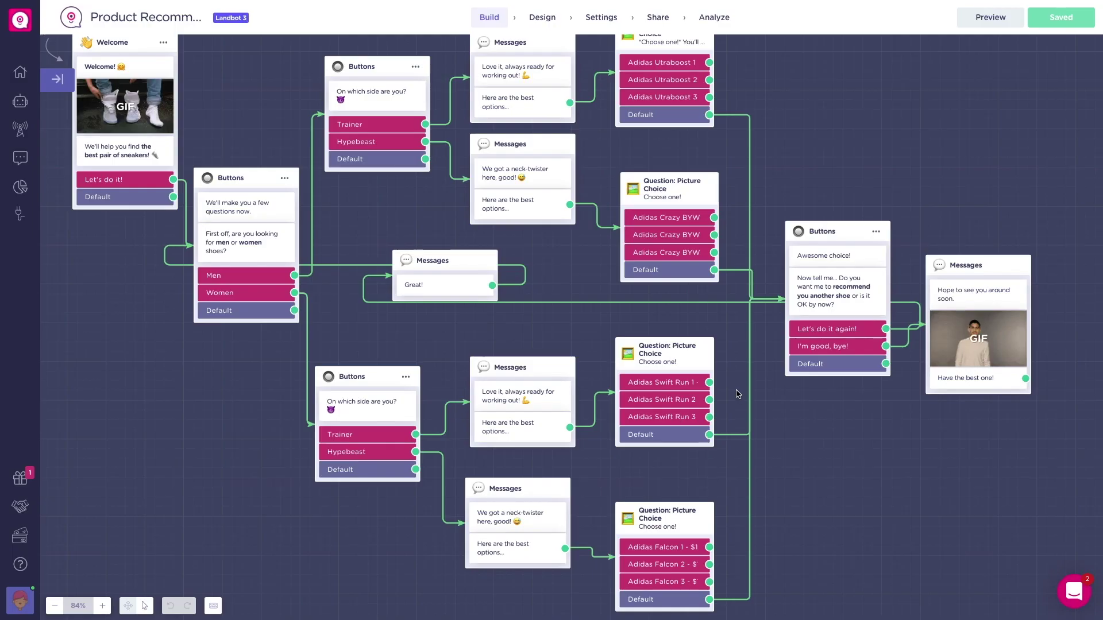
Highlight the connection from the "Let's do it again!" option to the "Great!" Messages block
mouse_move(596, 305)
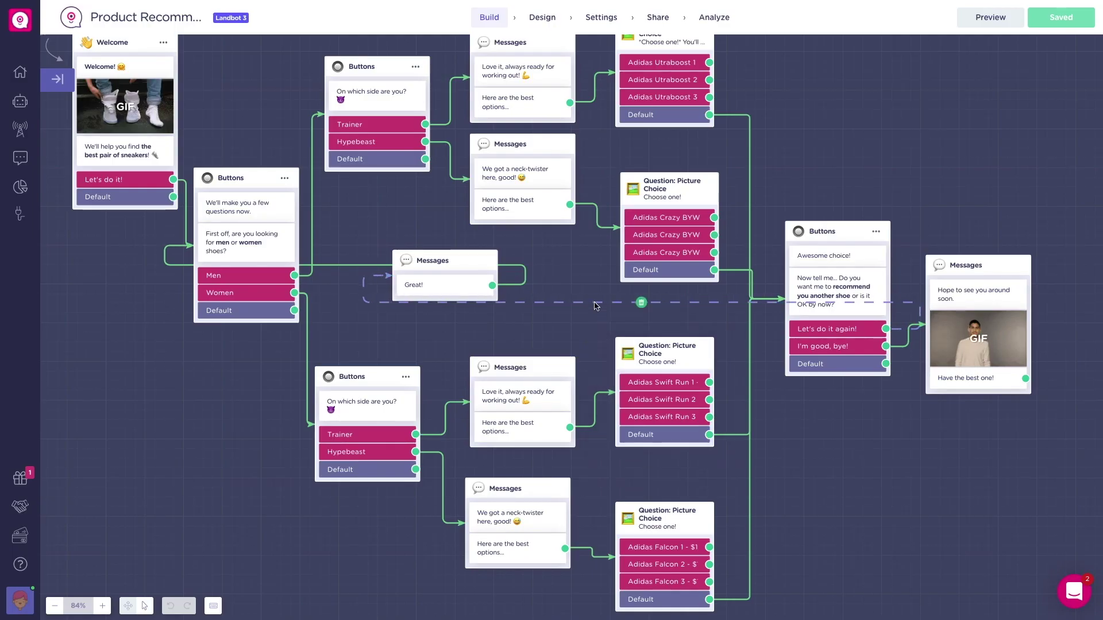